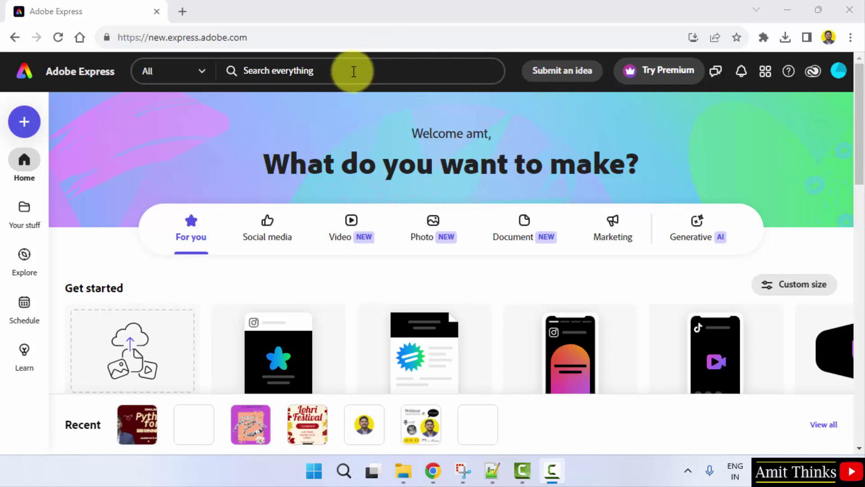
- Search the Adobe Express home page for 'facebook cover', leaving the category at All
click(202, 73)
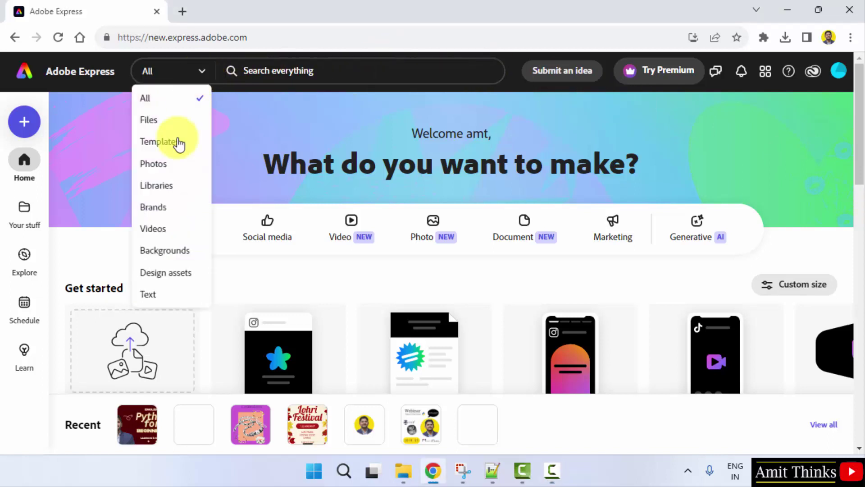
click(308, 71)
text(faceboo)
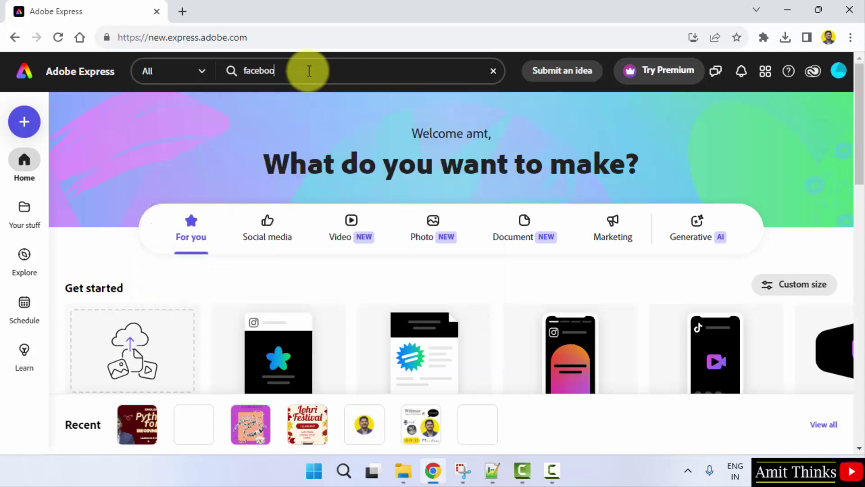
text(k co)
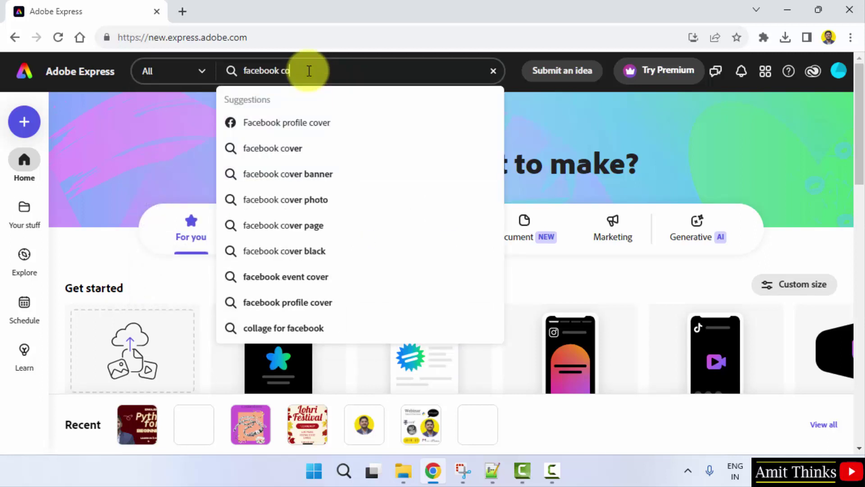
text(ver)
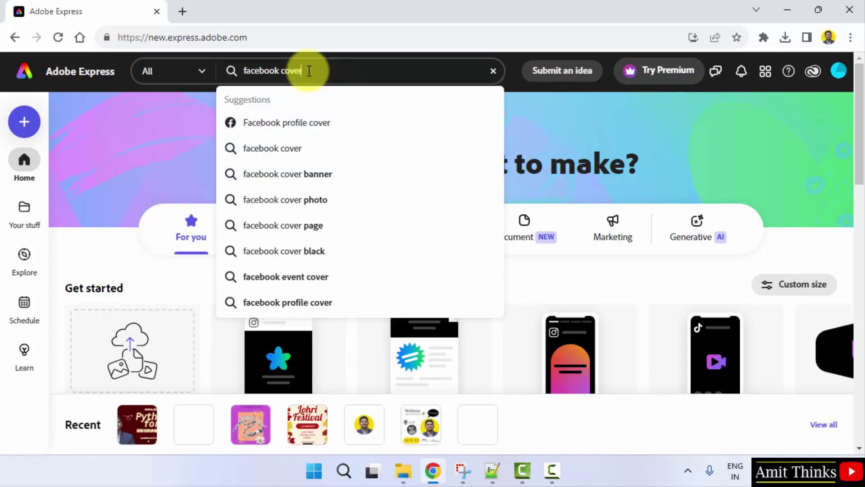
- Choose the 'Facebook profile cover' suggestion to browse its templates
click(343, 134)
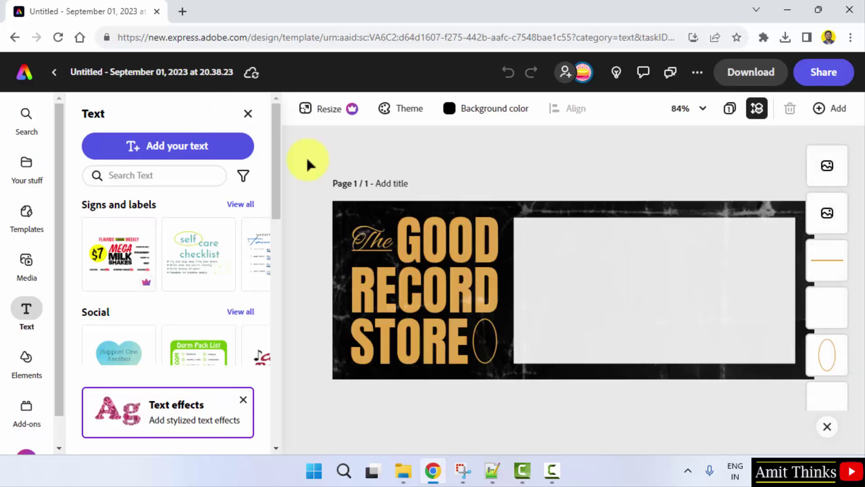
- Delete the scratched grunge texture overlay from the cover
click(667, 306)
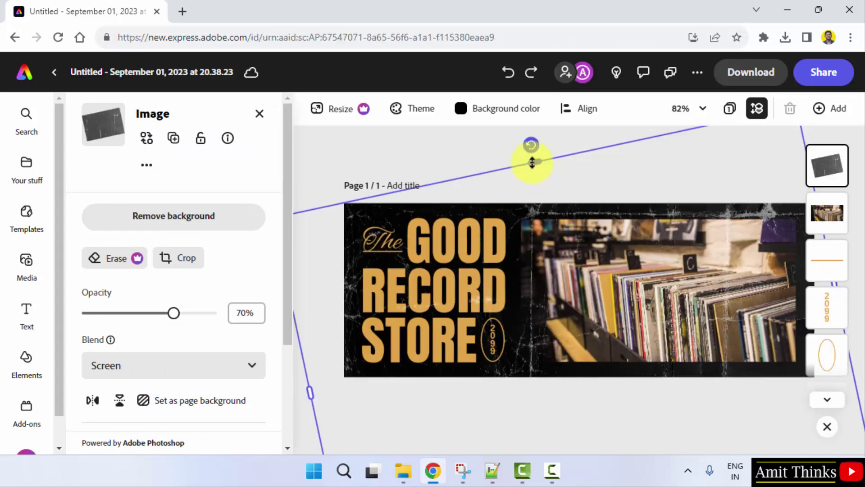
right_click(480, 194)
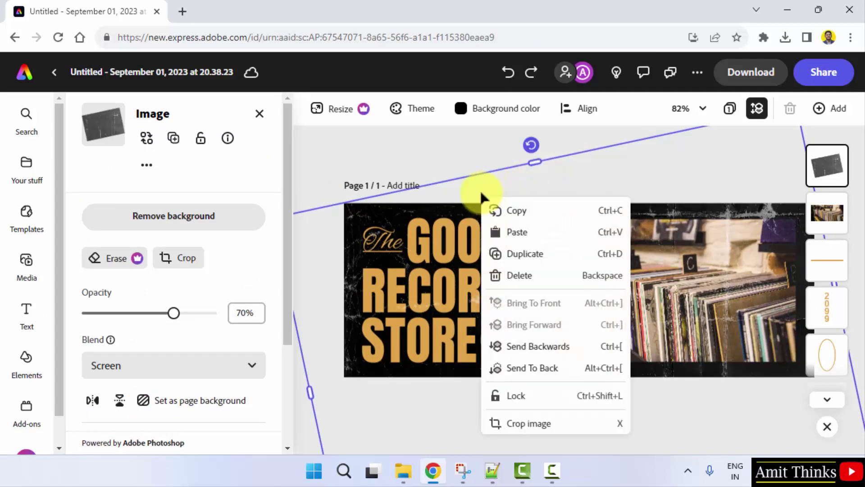
click(513, 278)
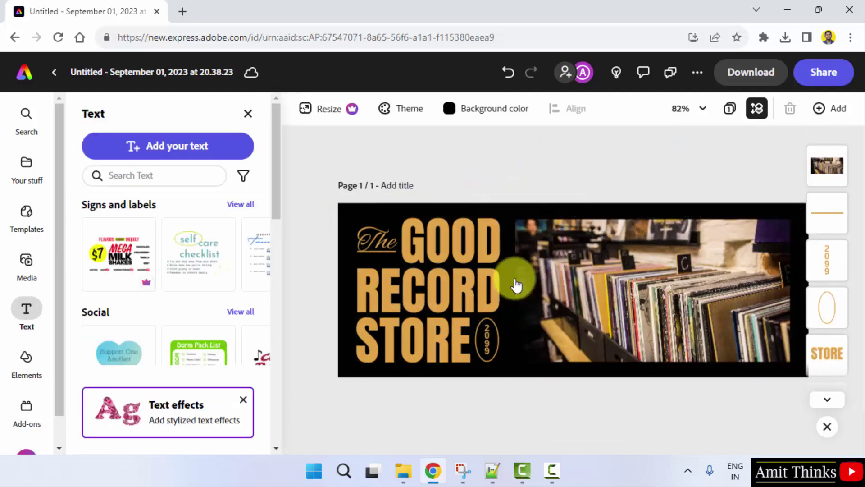
- Replace the headline word GOOD with 'courses' at font size 70
click(433, 236)
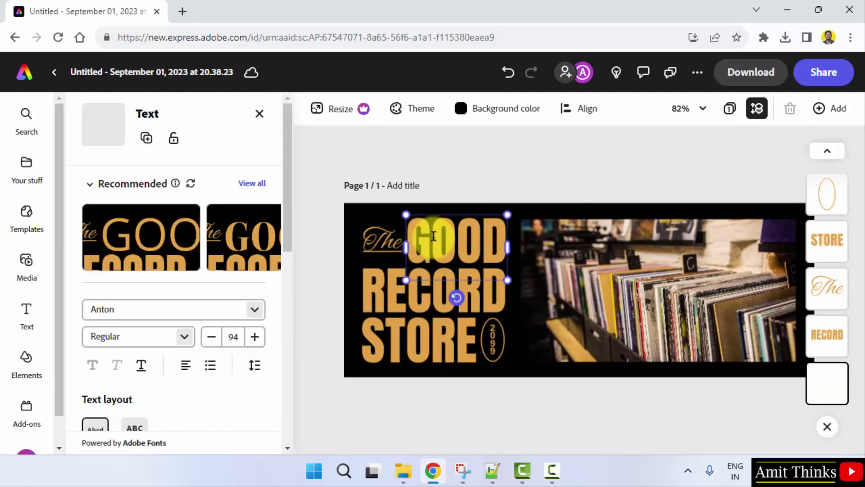
double_click(446, 239)
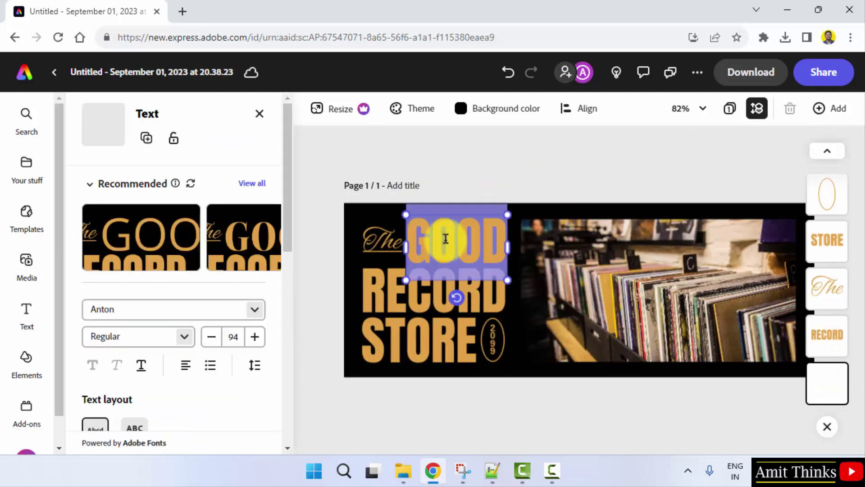
text(cour)
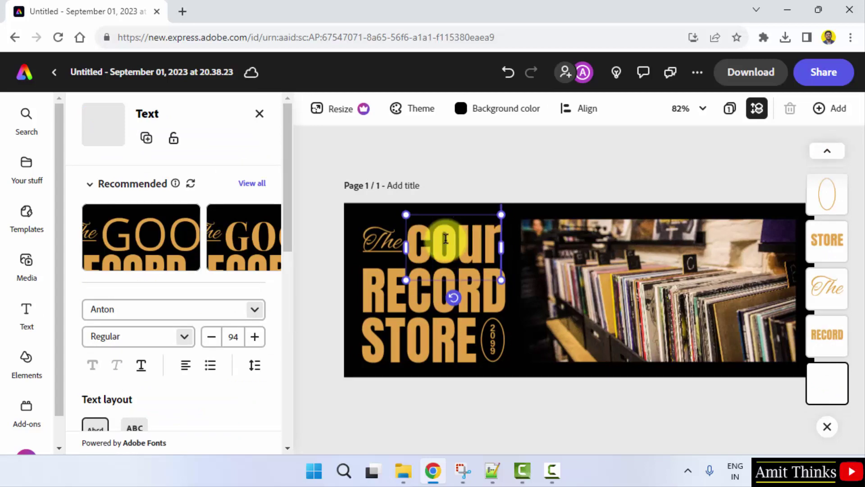
text(ses)
triple_click(445, 239)
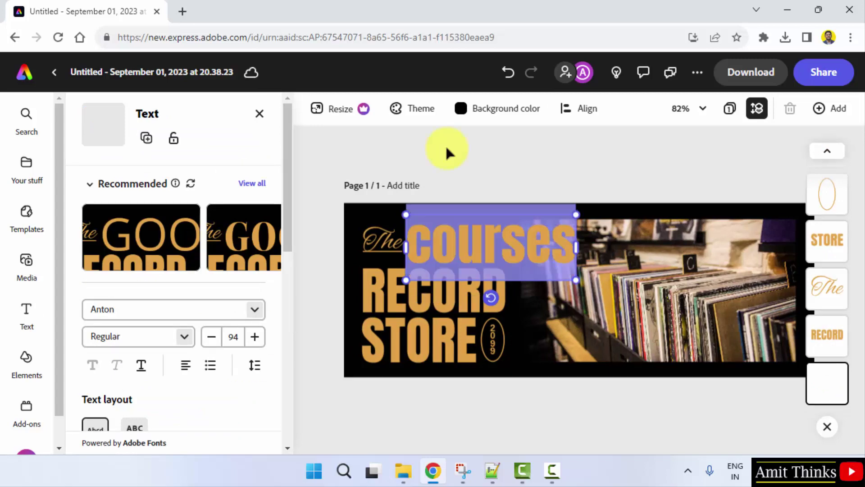
click(233, 337)
text(70)
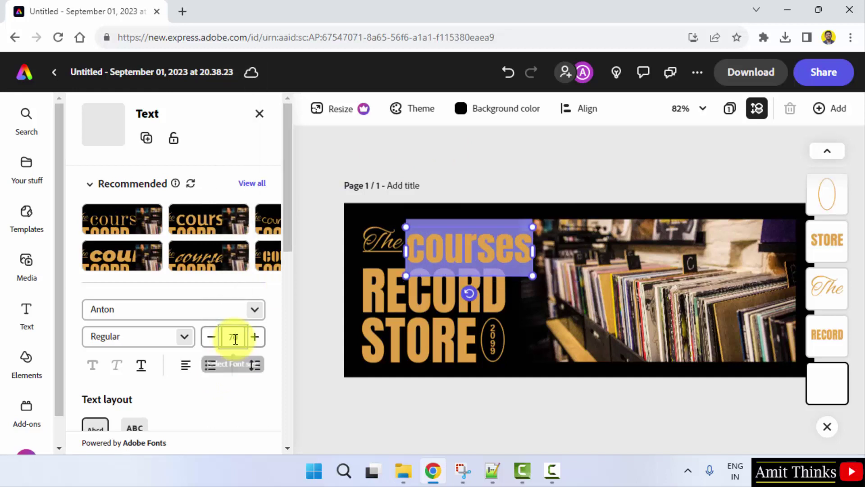
- Delete the script 'The' text and shift 'courses' left into the freed space
click(407, 290)
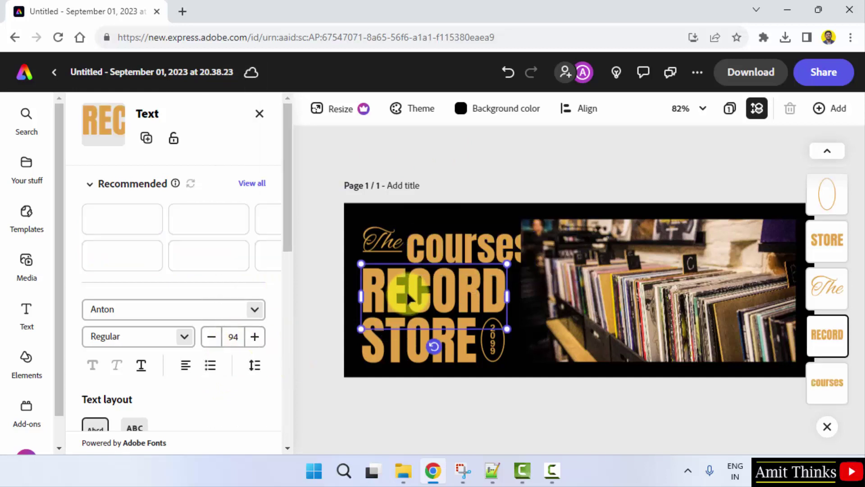
double_click(408, 292)
click(363, 246)
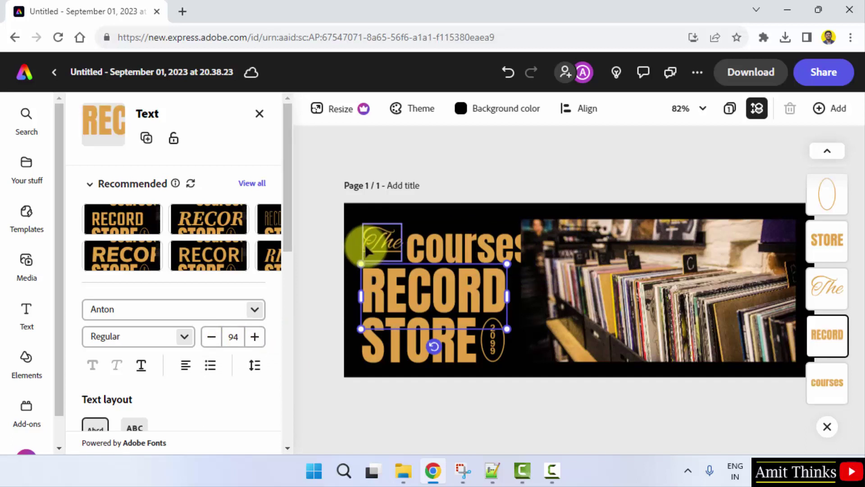
key(Delete)
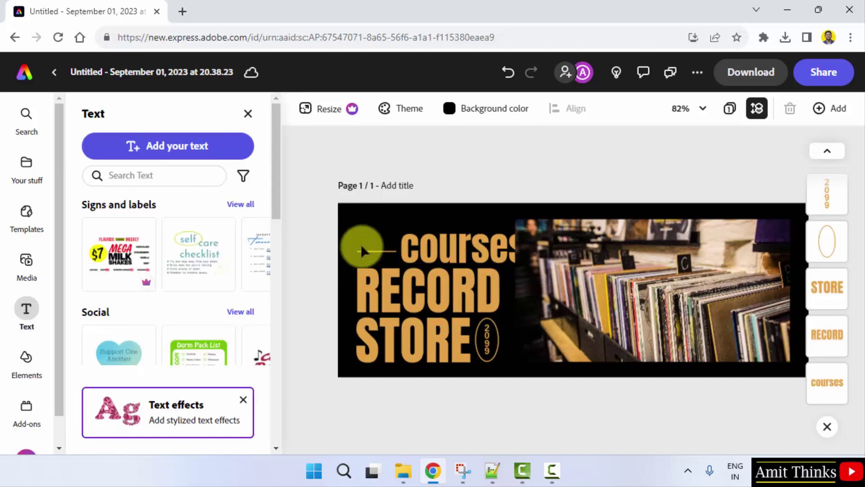
drag(494, 239, 467, 244)
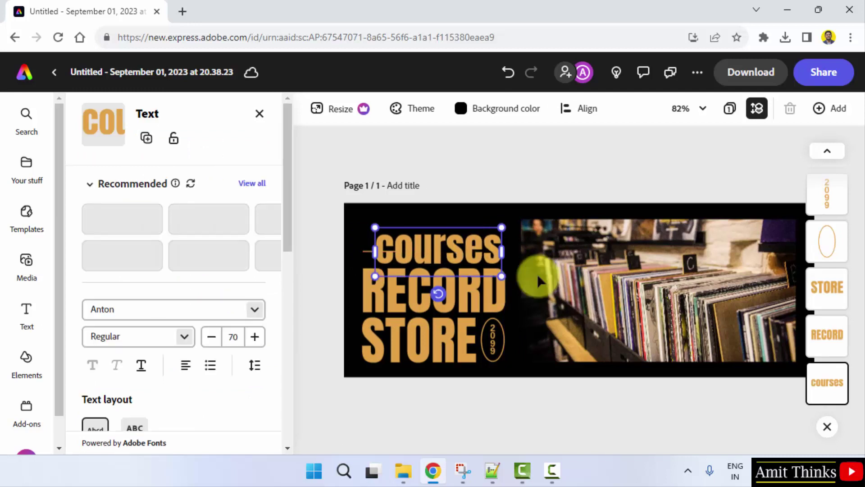
click(546, 285)
- Replace the word RECORD with 'studyopedia'
click(430, 303)
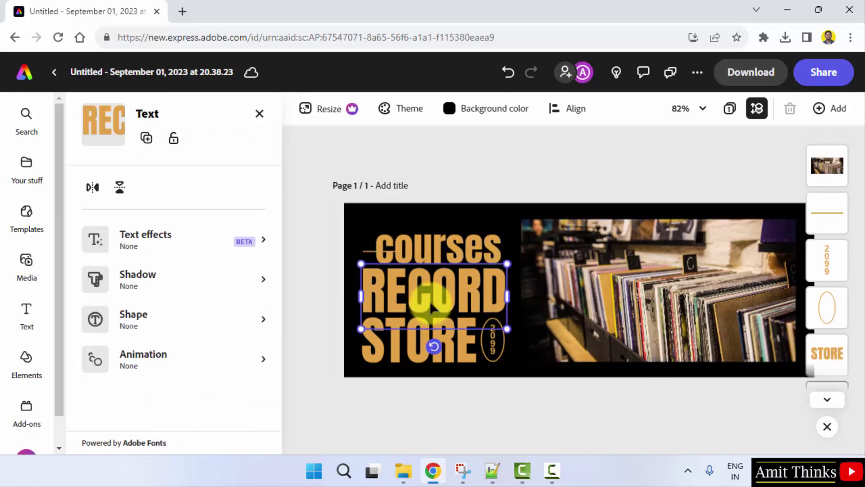
double_click(437, 275)
text(Studyo)
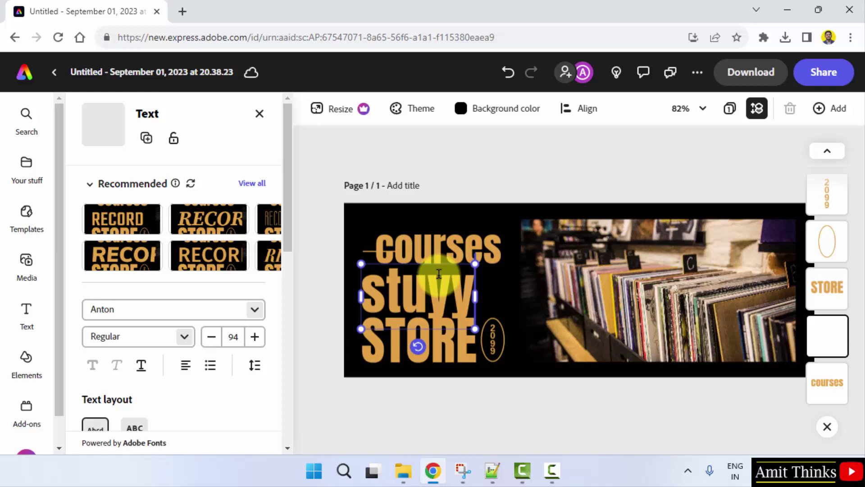
key(BackSpace)
key(BackSpace)
text(dyopedia)
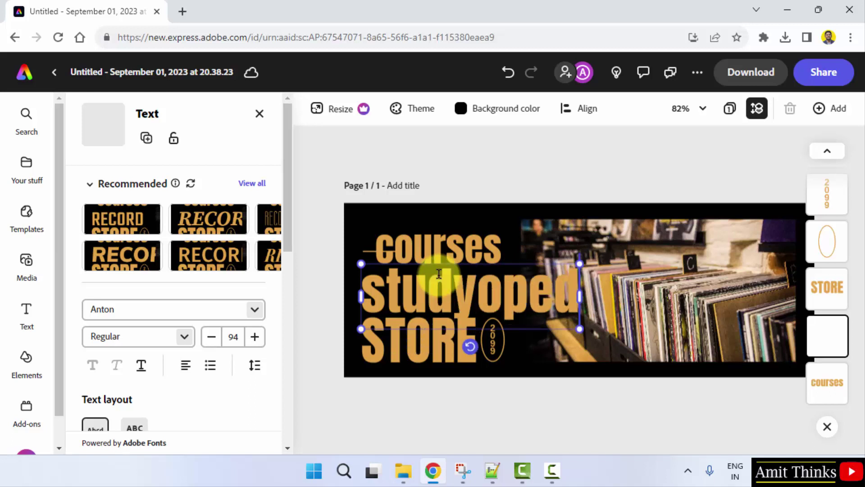
- Set studyopedia's font size to 60 and nudge it slightly up and left
double_click(582, 295)
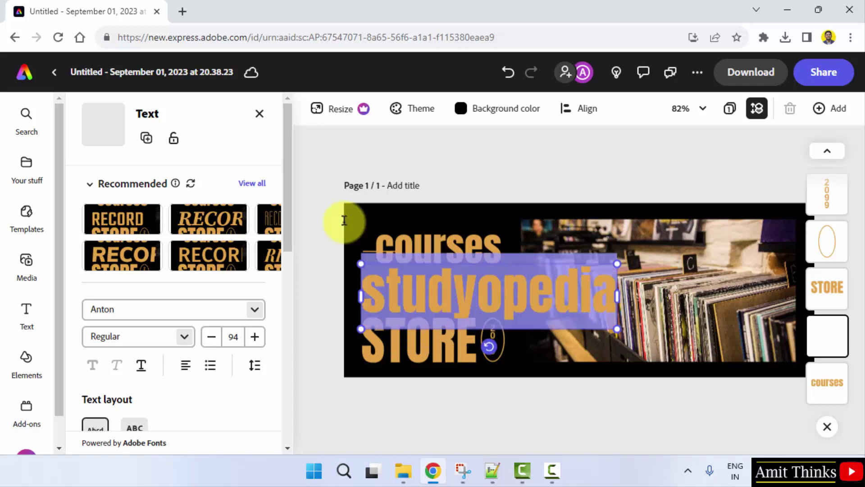
click(233, 337)
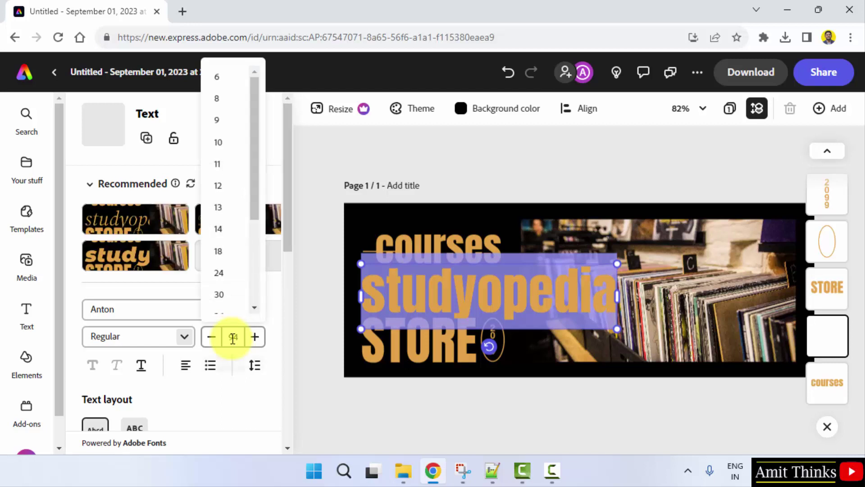
scroll(253, 247, down, 1)
scroll(252, 244, down, 3)
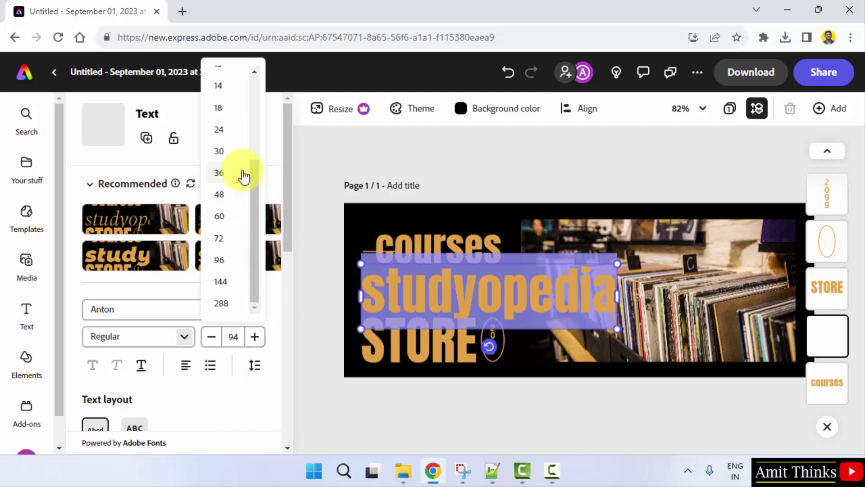
click(220, 194)
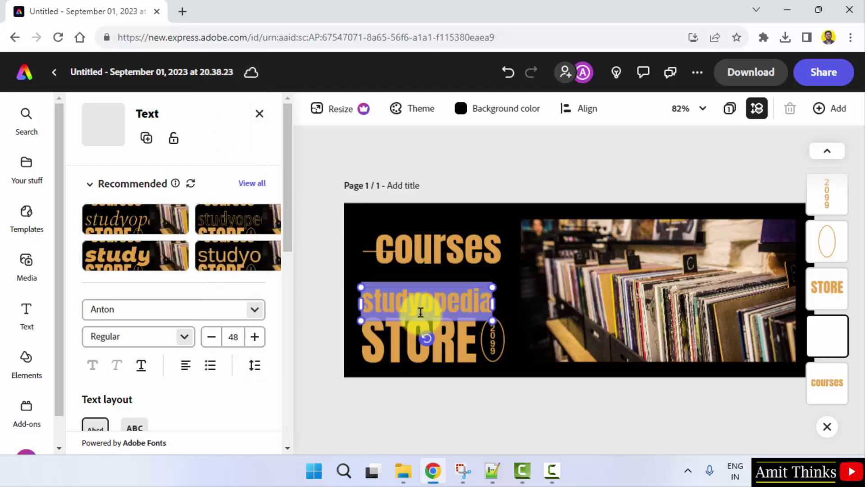
click(238, 340)
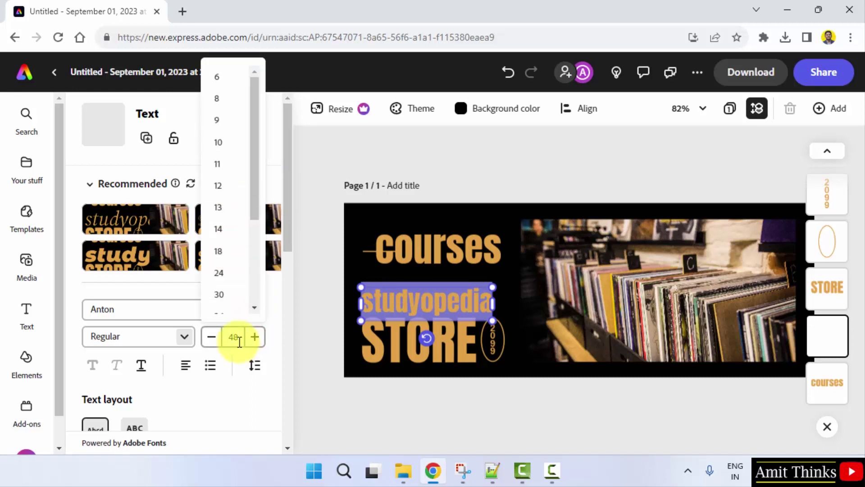
scroll(255, 307, down, 2)
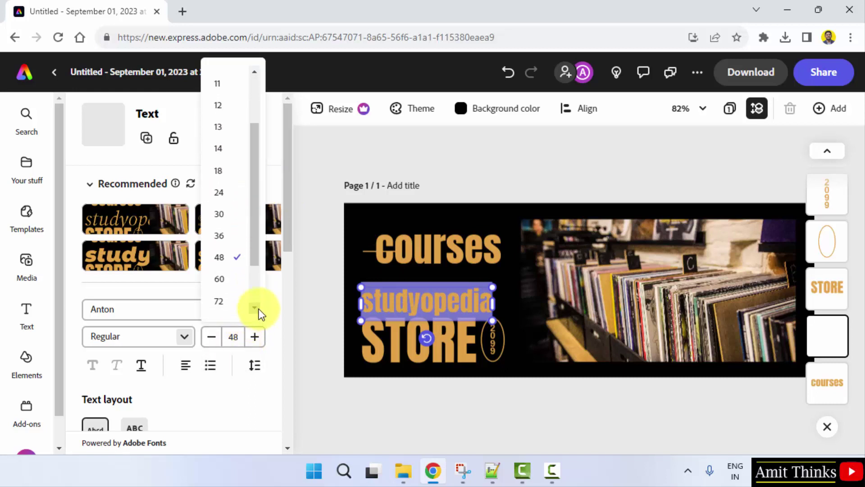
click(228, 277)
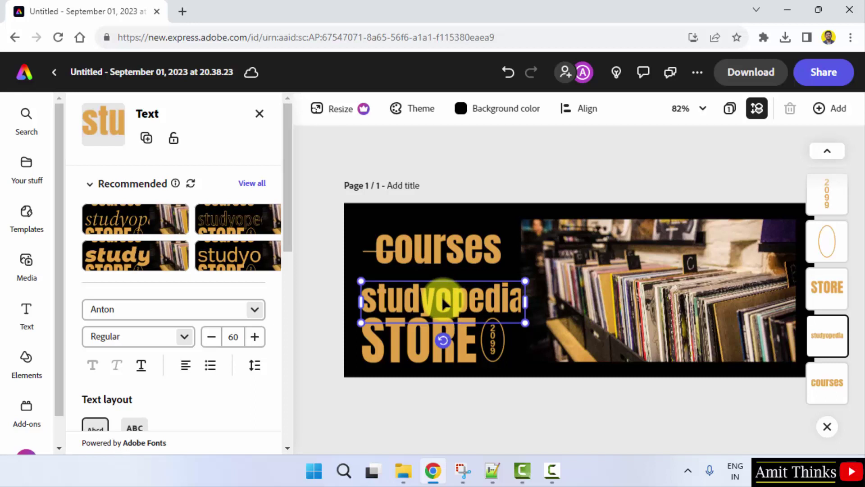
drag(441, 297, 433, 291)
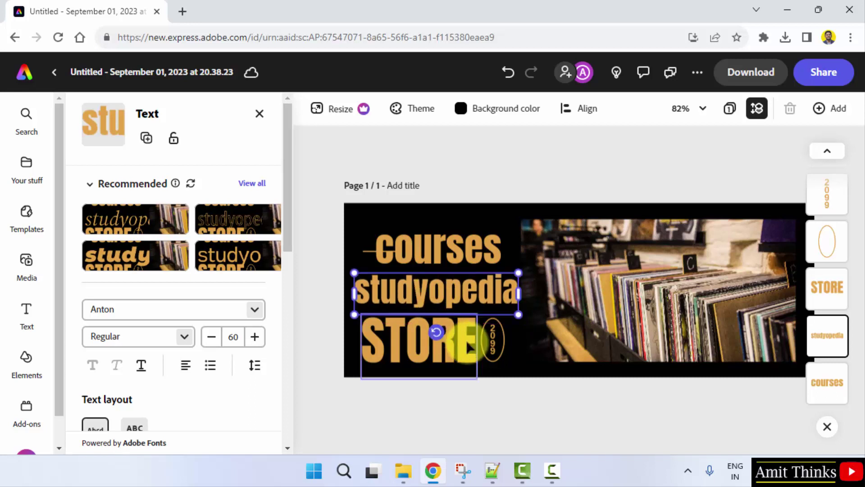
- Delete the vertical 2099 text and its oval outline
click(493, 335)
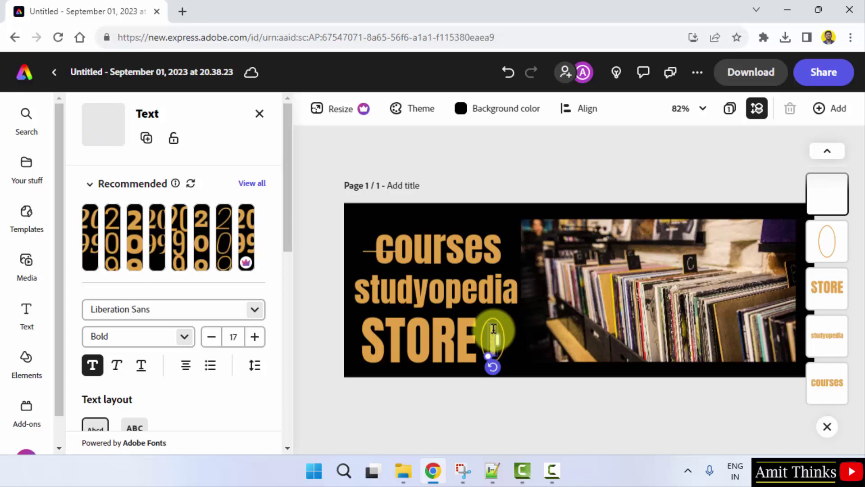
key(Delete)
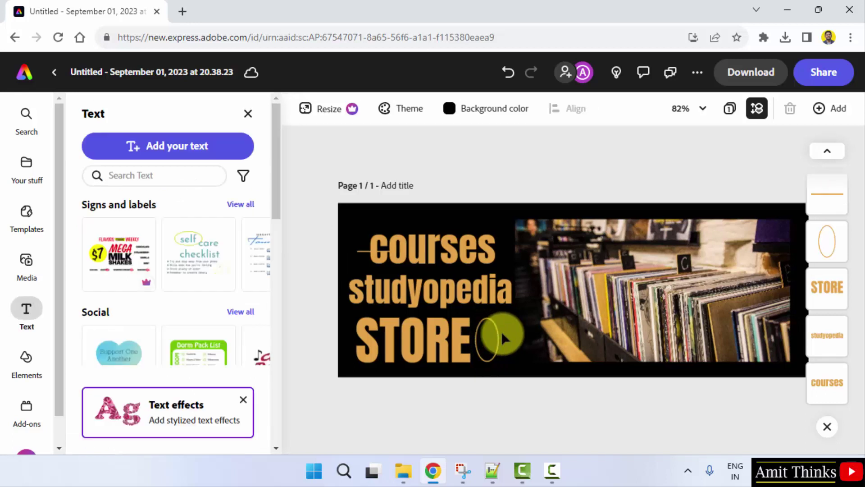
click(486, 335)
key(Delete)
- Centre STORE, realign courses, and drop the short orange line just below courses
click(440, 352)
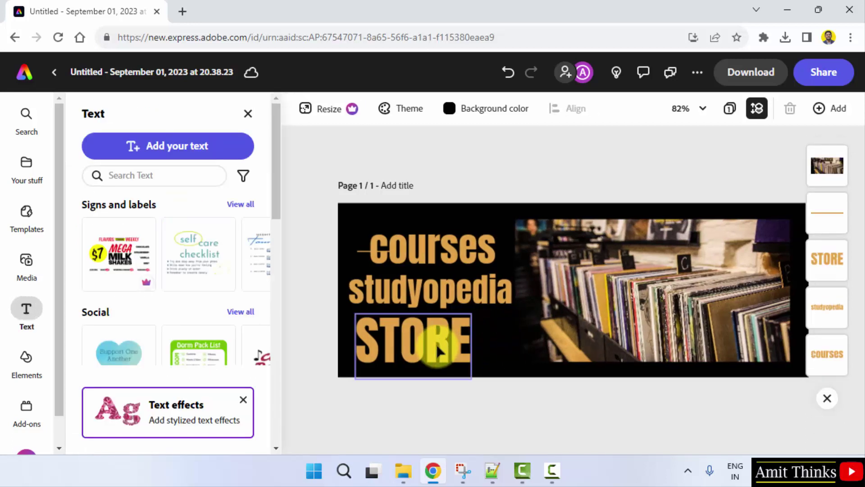
drag(440, 351, 465, 346)
drag(446, 247, 445, 244)
click(358, 251)
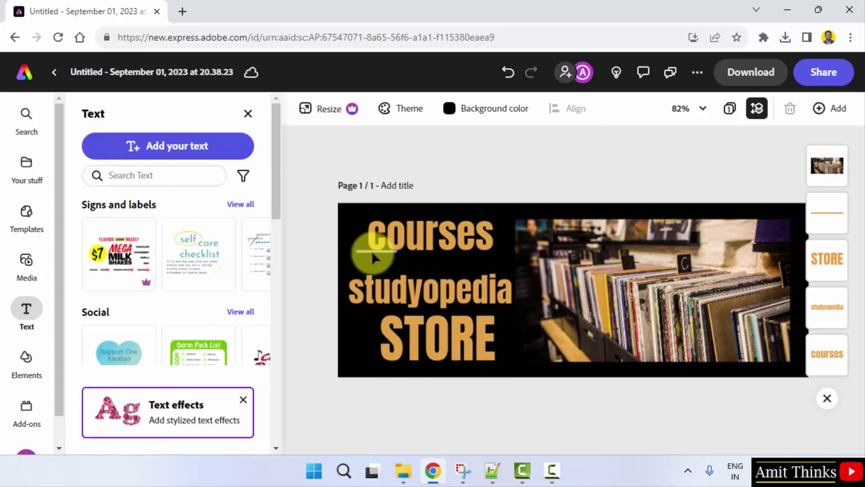
click(372, 251)
drag(372, 251, 387, 258)
drag(465, 281, 463, 273)
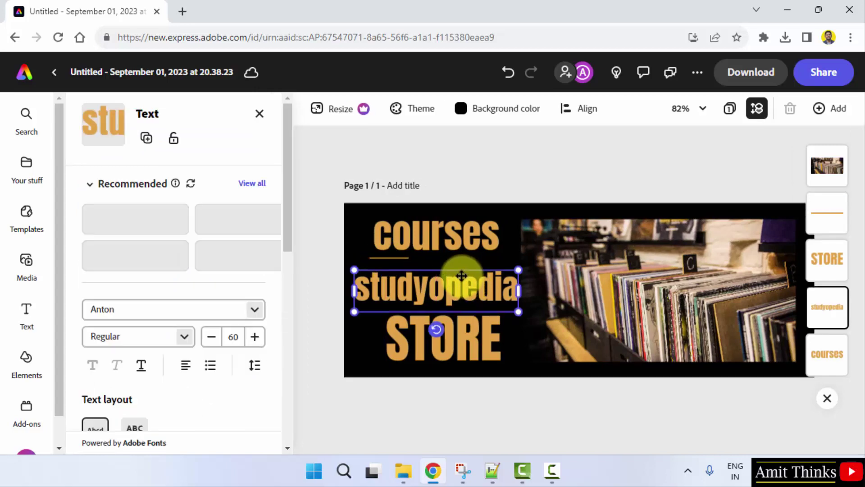
- Delete the record-shelf photo and line up studyopedia and STORE beneath courses
click(548, 273)
drag(523, 288, 543, 290)
key(Delete)
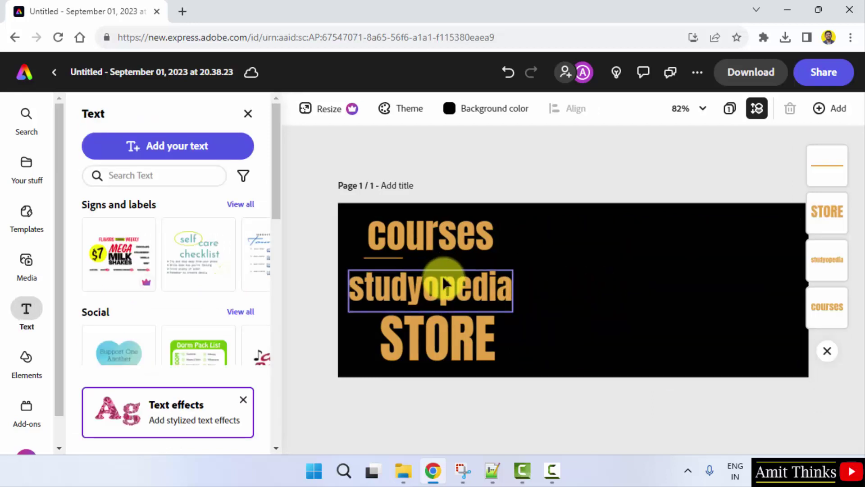
drag(444, 284, 448, 281)
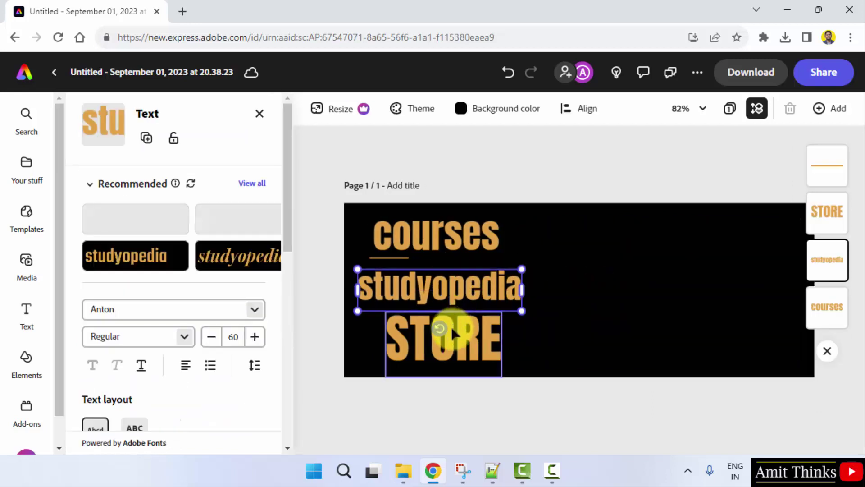
drag(450, 328, 445, 341)
key(Up)
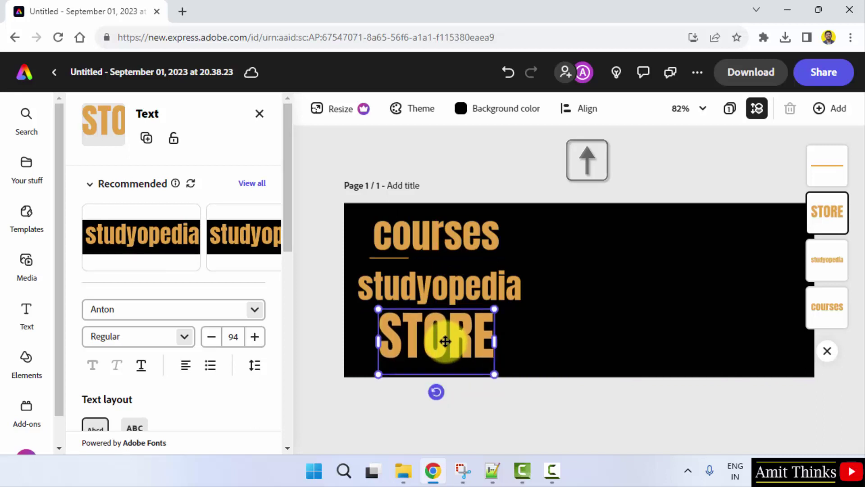
key(Down)
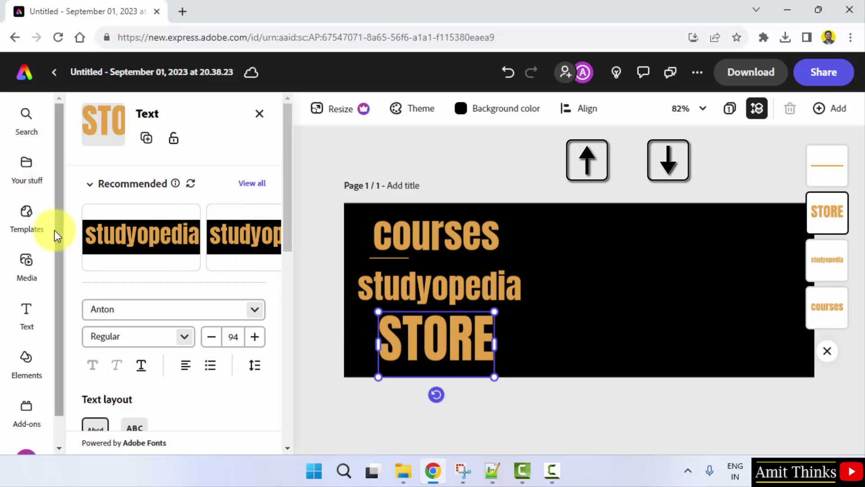
- Upload Python Logo.png from the computer into the design
click(37, 282)
click(163, 188)
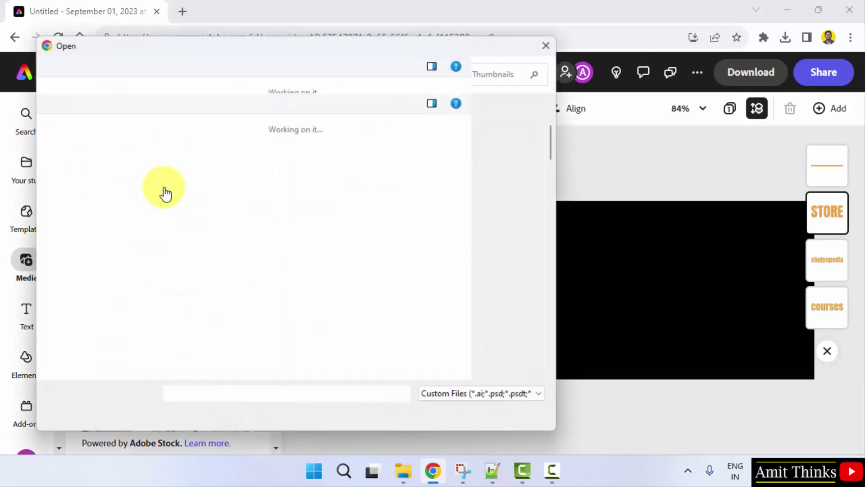
click(266, 219)
text(pyto)
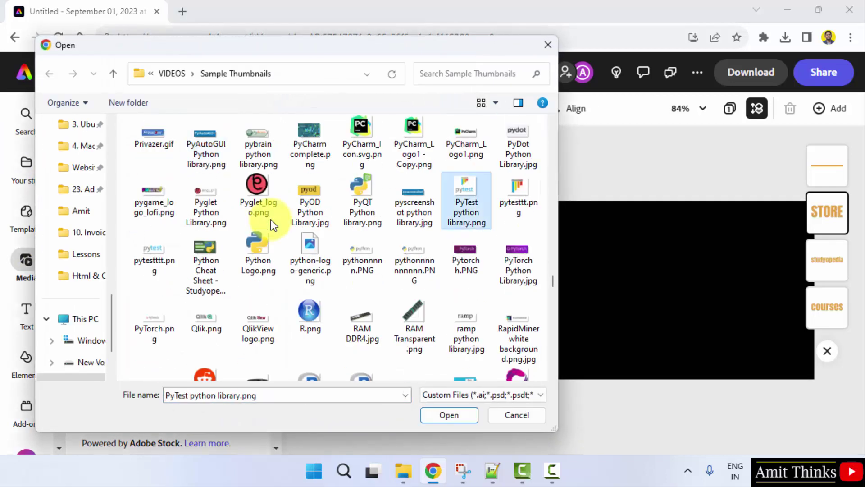
text(h)
click(260, 256)
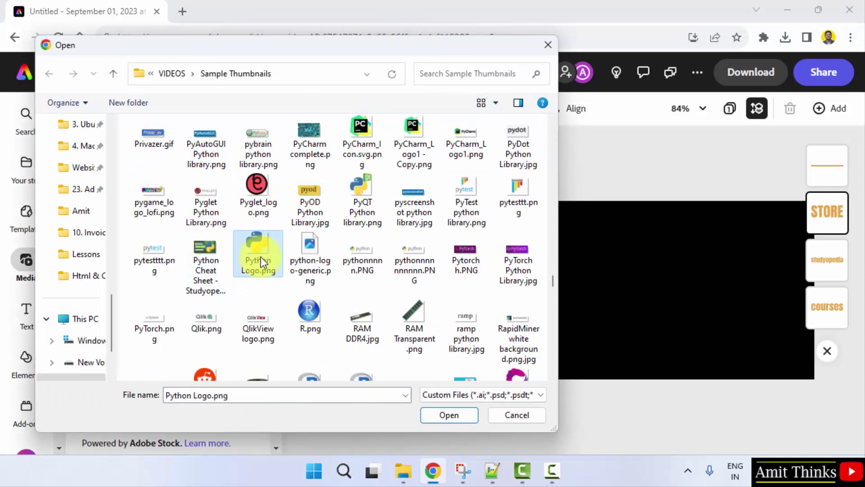
double_click(261, 256)
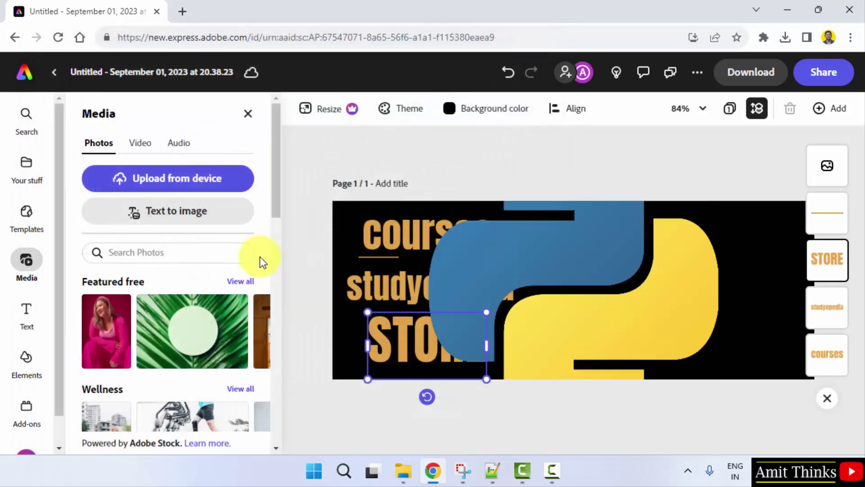
- Shrink the Python logo and place it to the right of the gold text
click(565, 275)
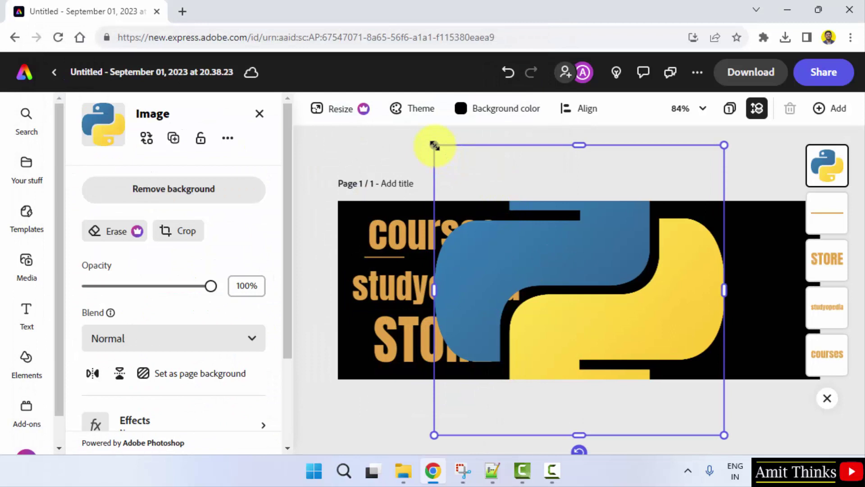
drag(434, 146, 667, 379)
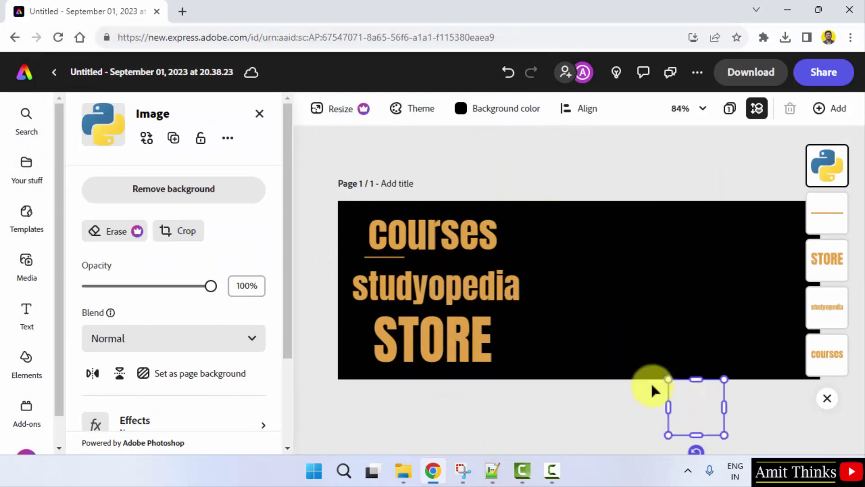
drag(693, 405, 576, 280)
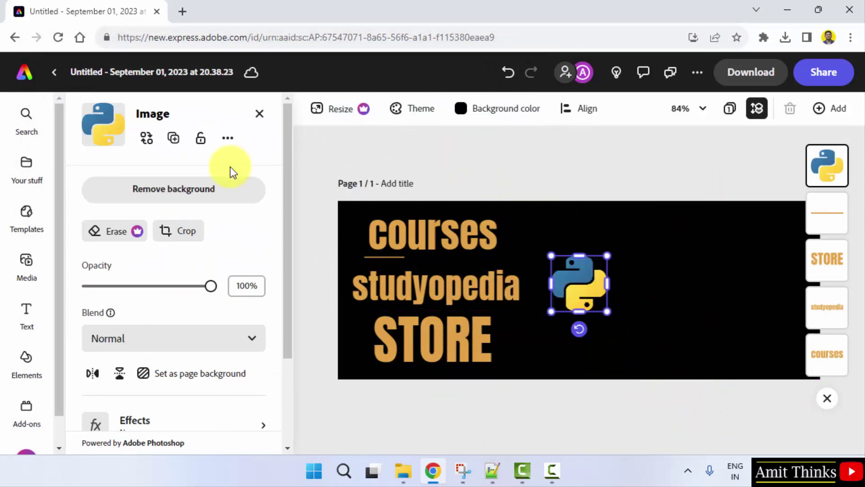
- Upload Java.png from the computer into the design
click(26, 266)
click(182, 196)
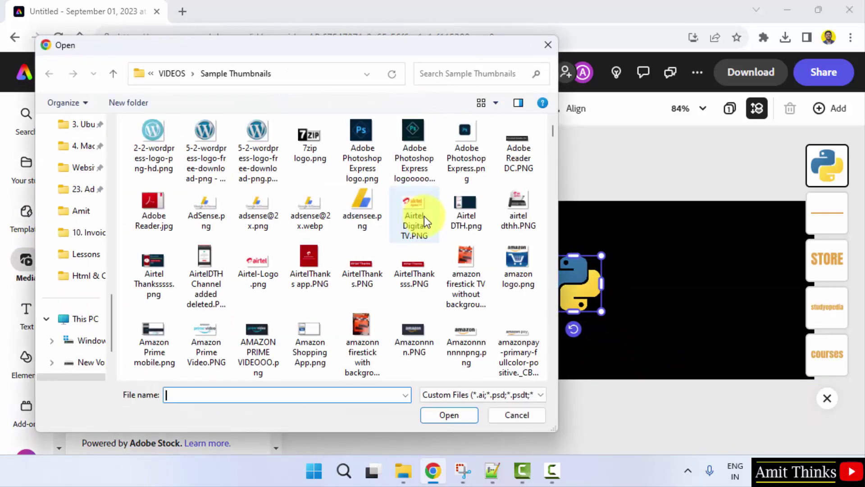
click(395, 228)
key(j)
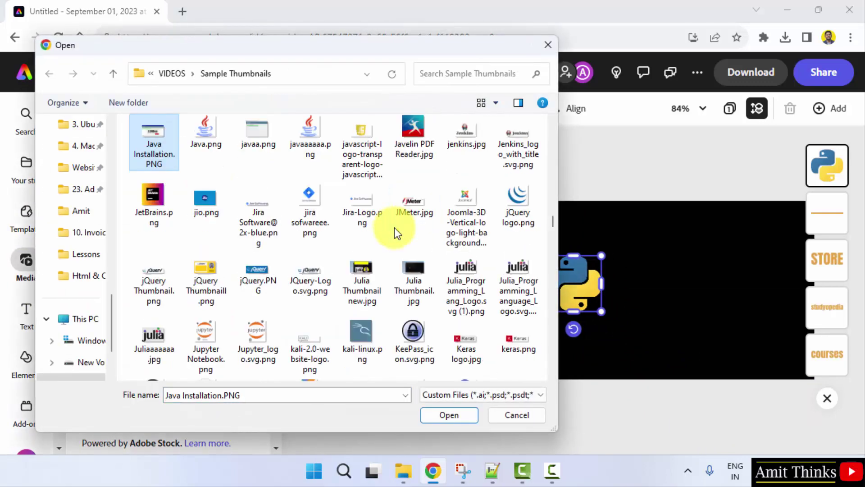
click(237, 144)
key(Left)
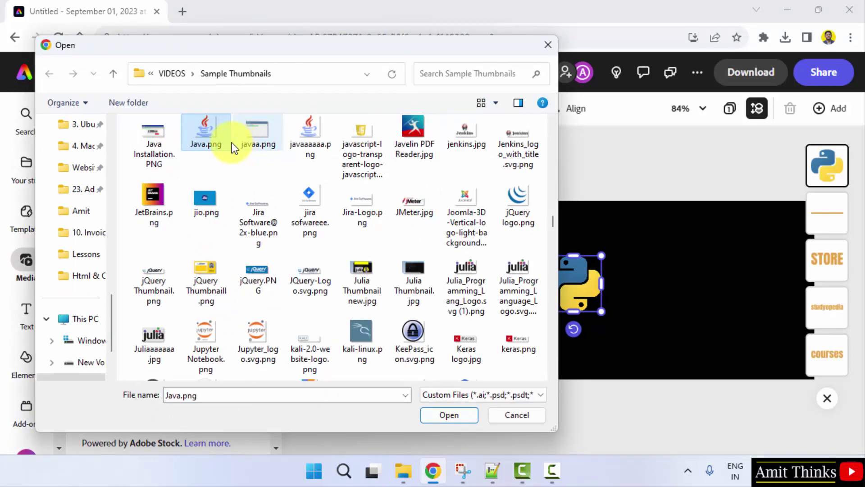
double_click(218, 136)
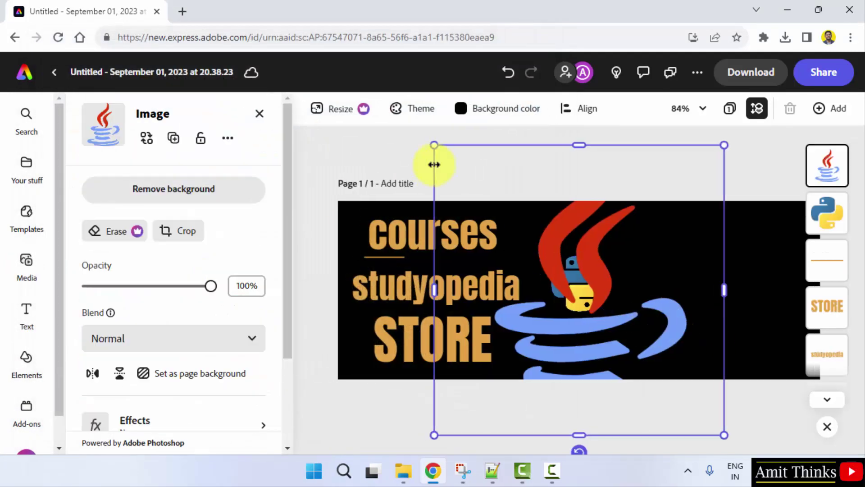
- Shrink the Java logo and place it just right of the Python logo
drag(436, 143, 656, 339)
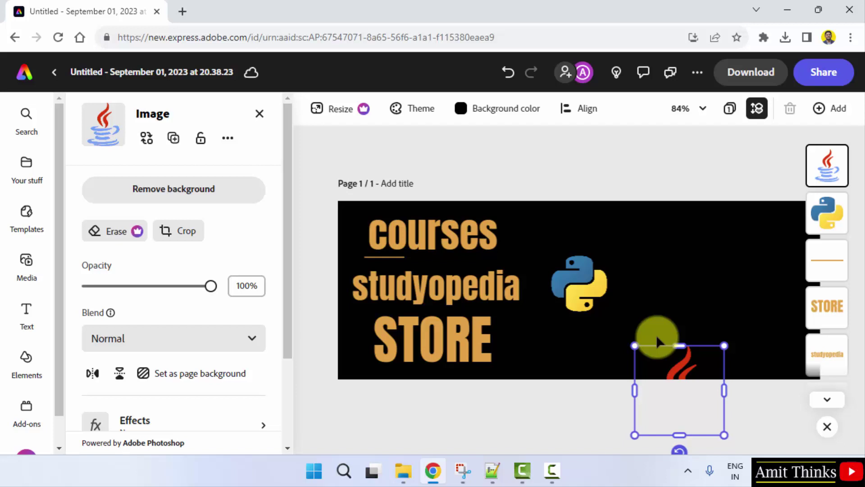
drag(675, 374, 659, 251)
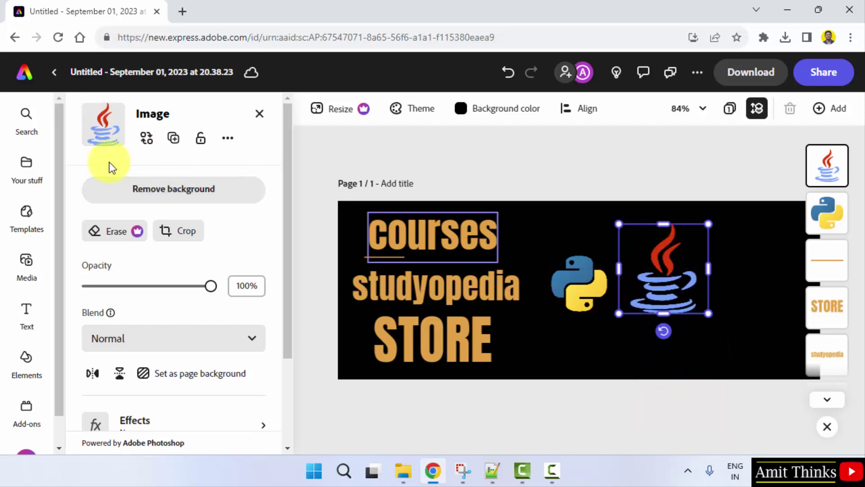
drag(709, 224, 697, 240)
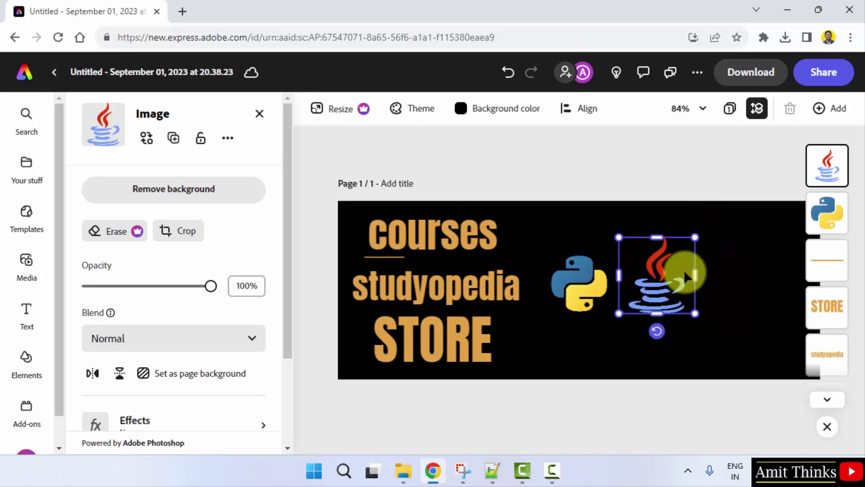
drag(649, 281, 663, 282)
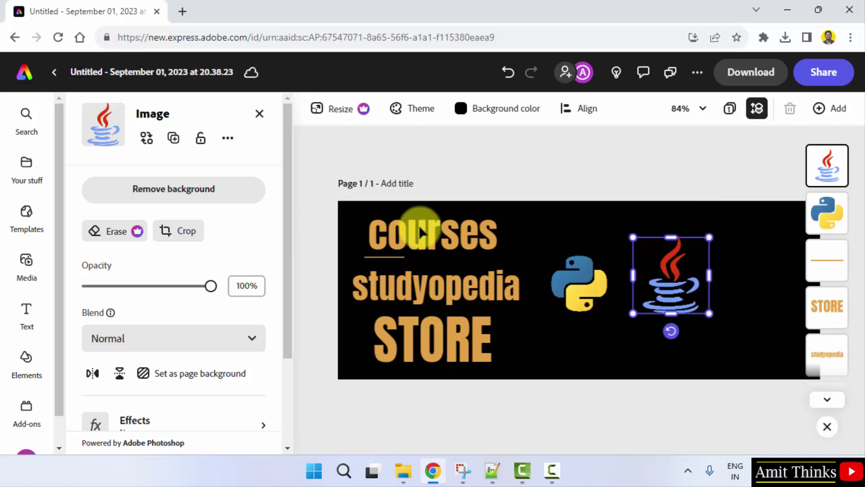
- Upload the MySQL dolphin logo file from the computer into the design
click(28, 274)
click(196, 190)
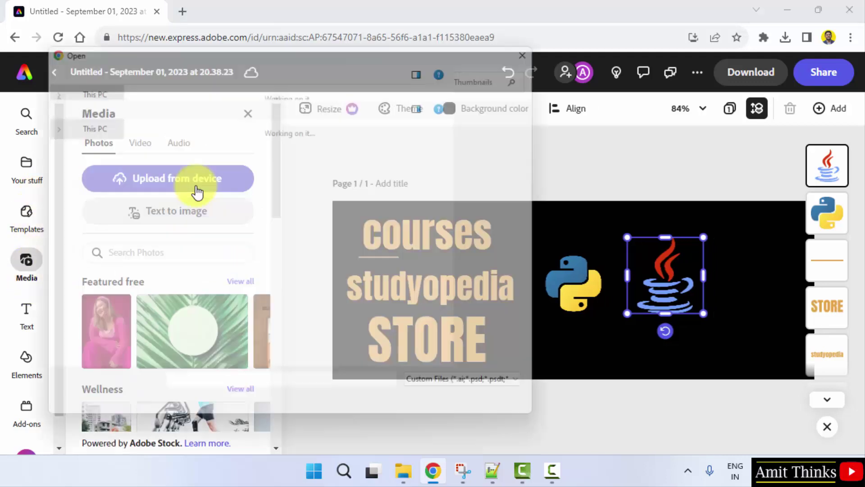
click(418, 253)
text(my)
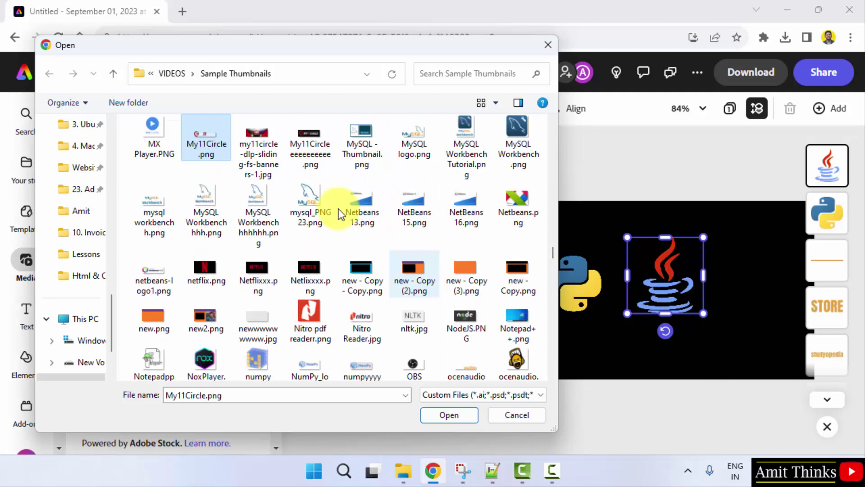
text(mys)
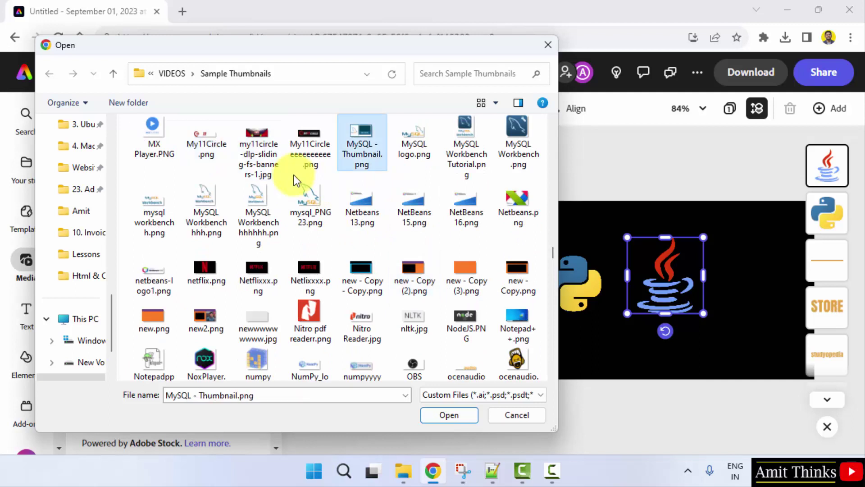
click(419, 155)
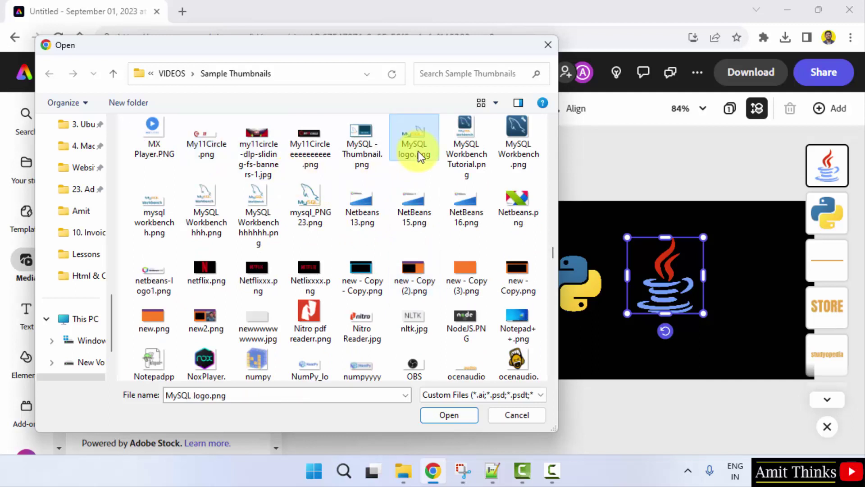
double_click(313, 224)
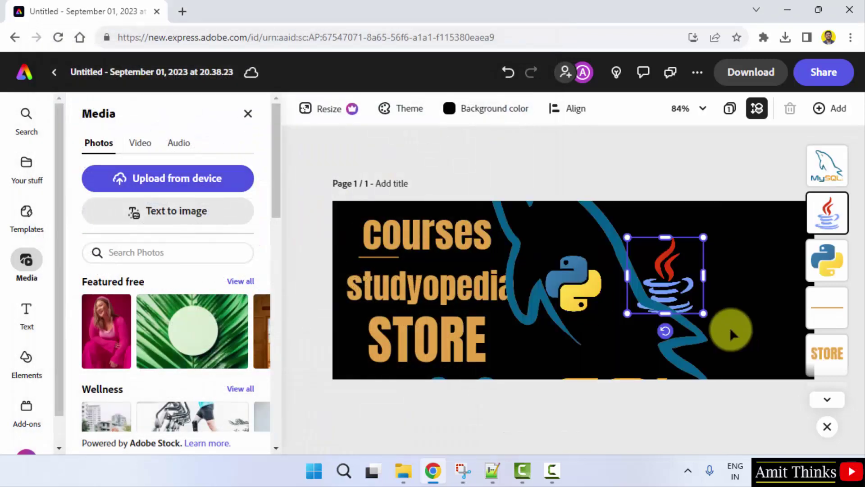
- Shrink the MySQL logo and place it beside the Java logo
click(604, 311)
click(465, 160)
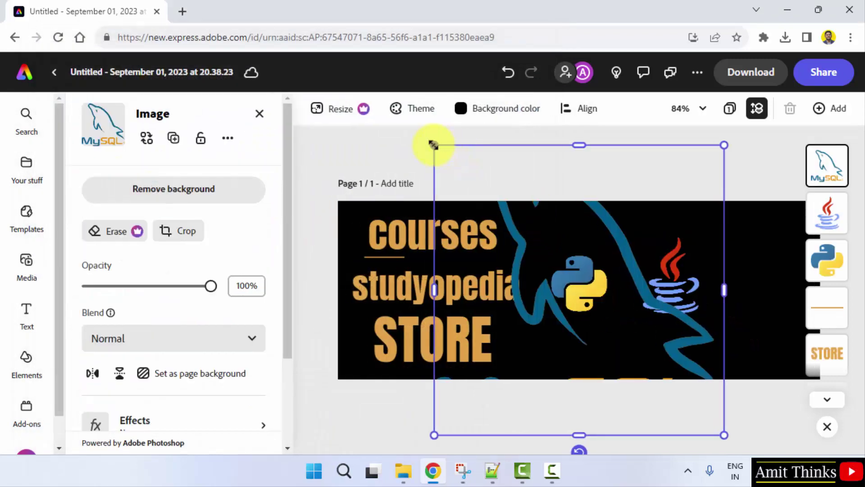
drag(432, 144, 657, 325)
drag(688, 361, 762, 247)
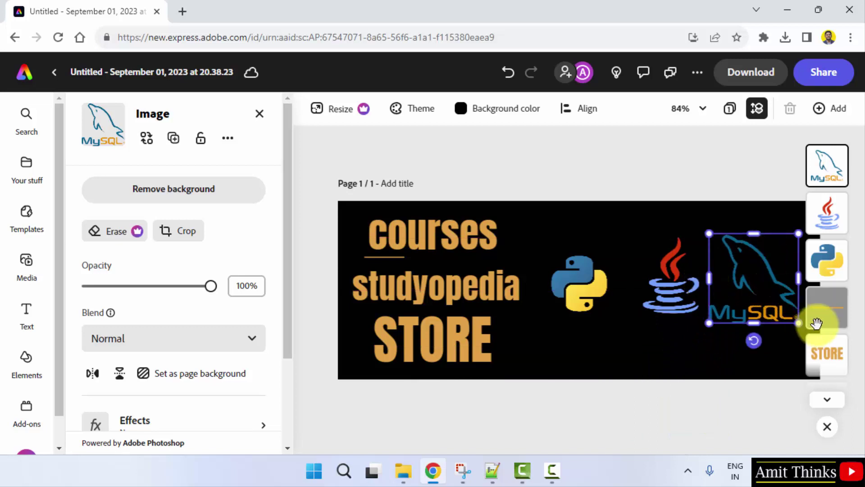
- Zoom the canvas to 75% and spread the MySQL and Java logos slightly apart
click(684, 110)
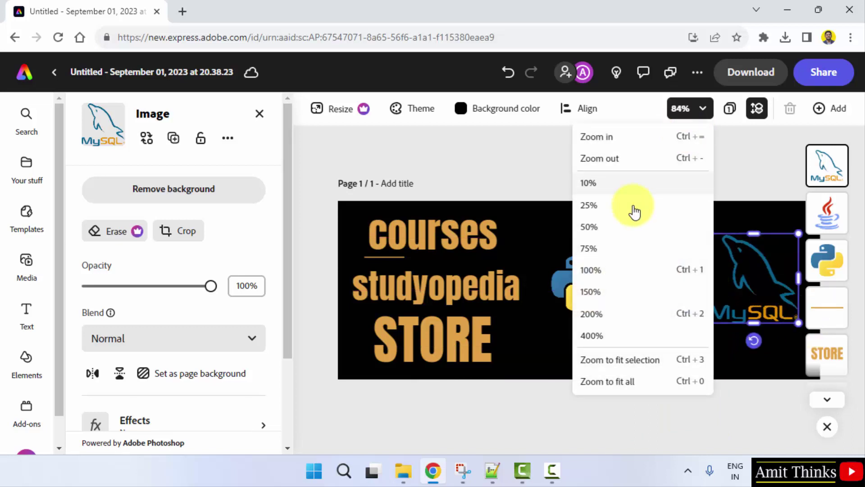
click(616, 249)
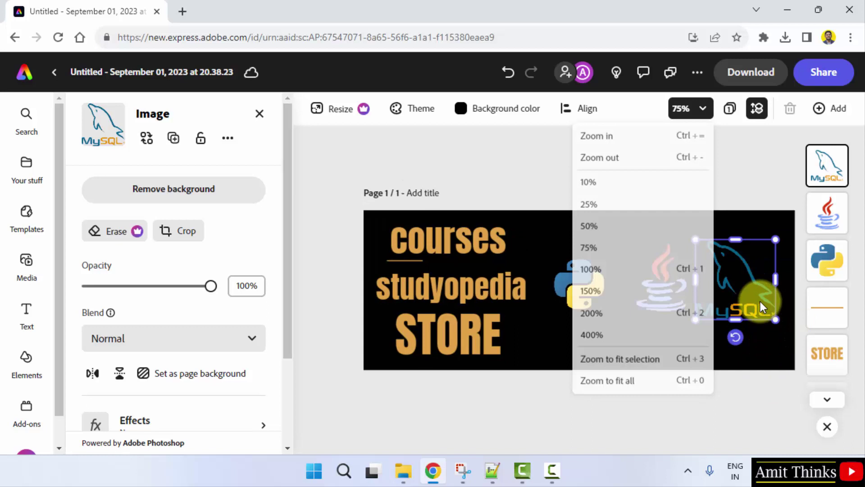
drag(763, 286, 776, 290)
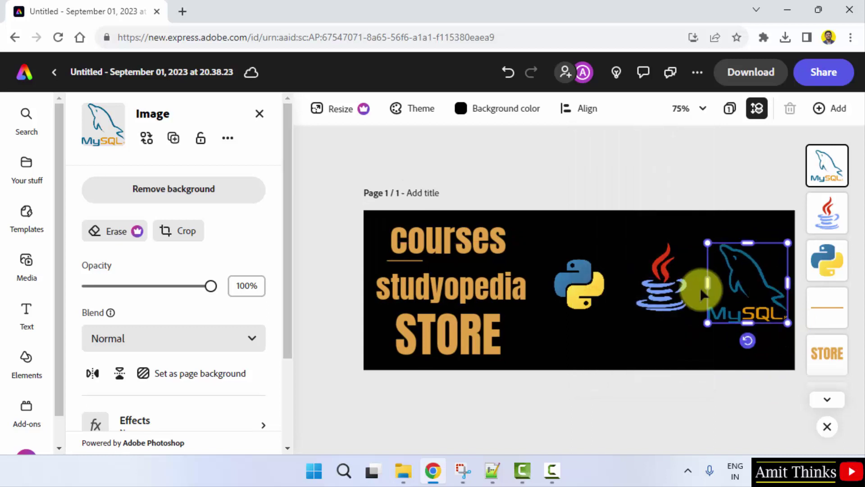
drag(670, 286, 655, 289)
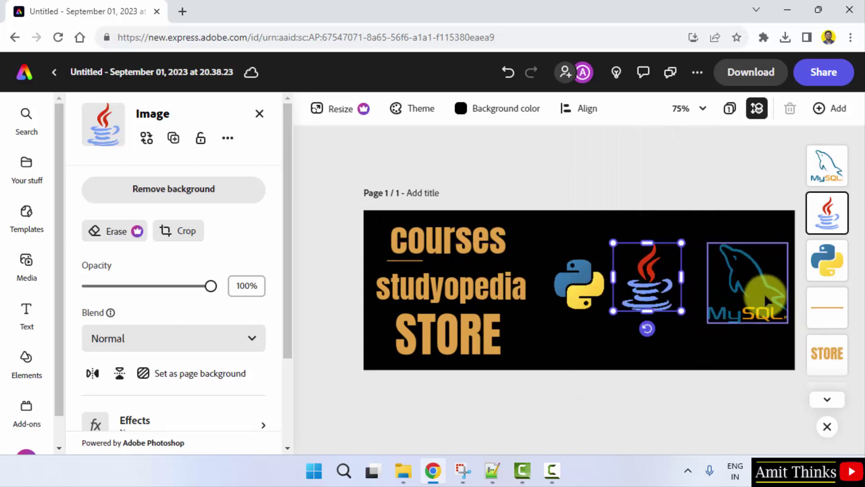
- Shrink the MySQL logo a little more and set it at the banner's right end
click(765, 297)
drag(787, 322, 736, 294)
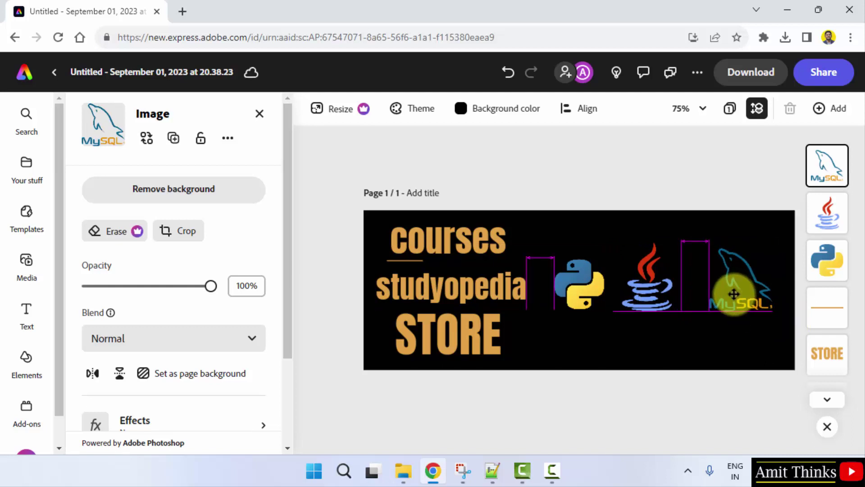
drag(734, 294, 727, 293)
click(638, 363)
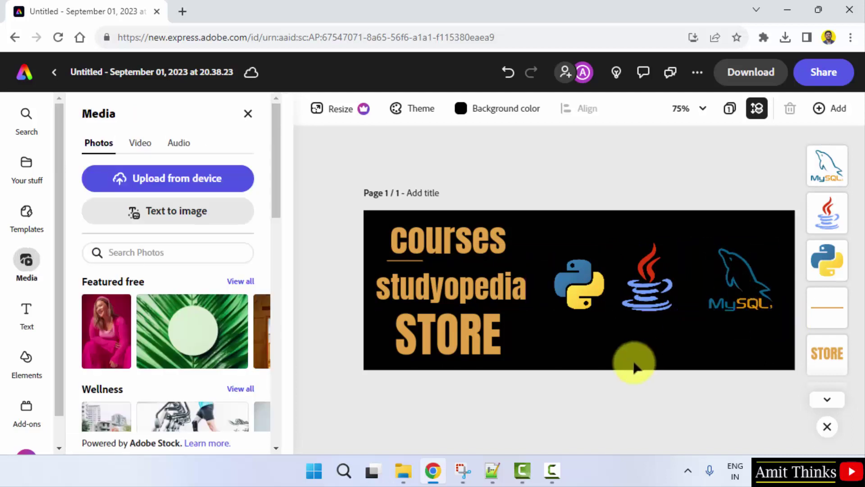
click(634, 299)
click(607, 371)
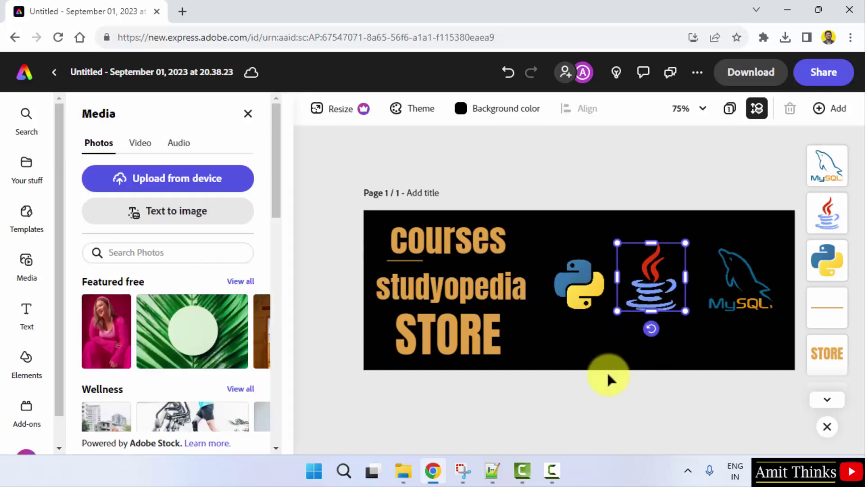
- Change the document title at the top to 'FB Cover photo - Studyopedia'
click(157, 67)
text(FB Cover photo -)
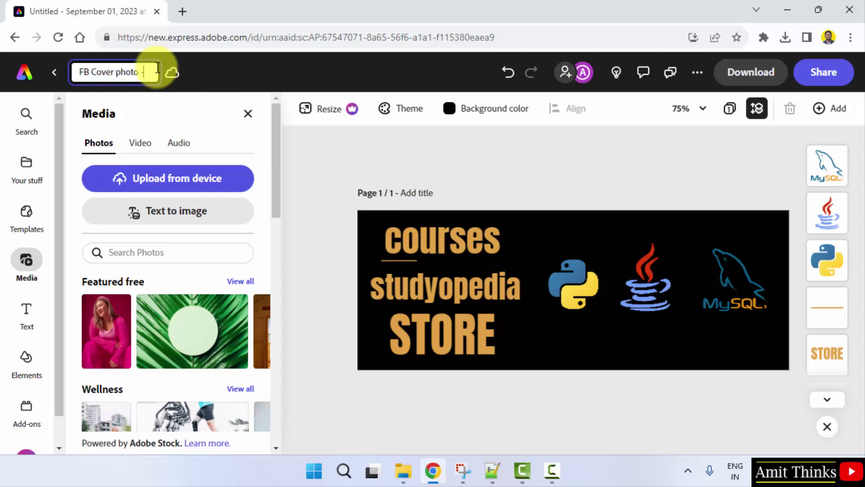
text( S)
text(tudyop)
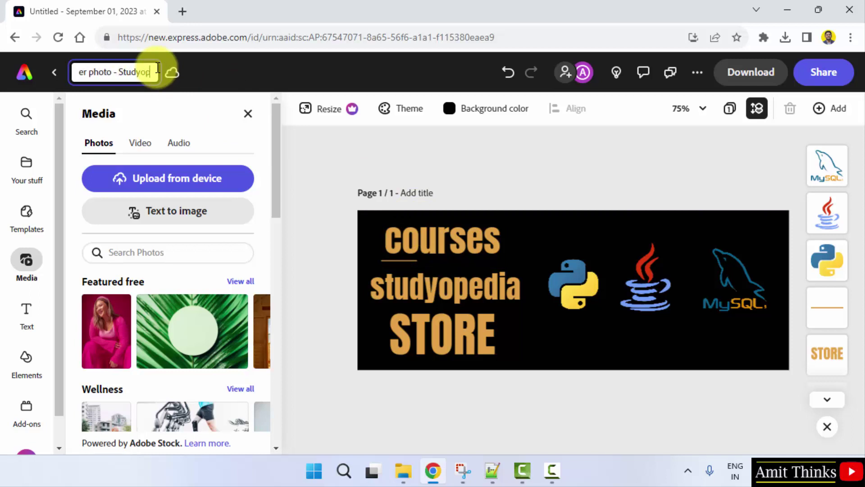
text(edia)
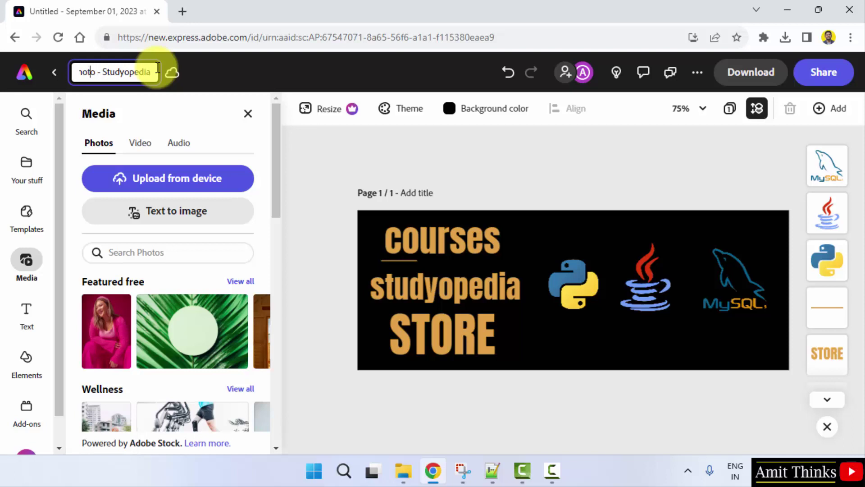
key(Home)
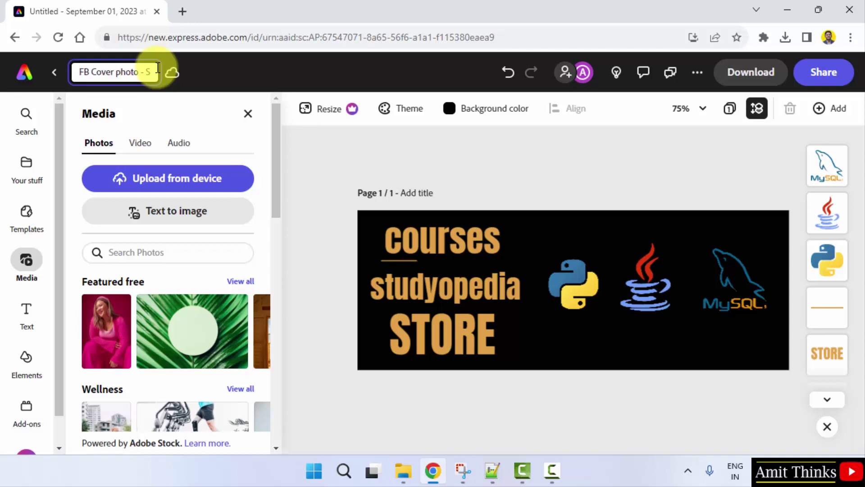
click(429, 135)
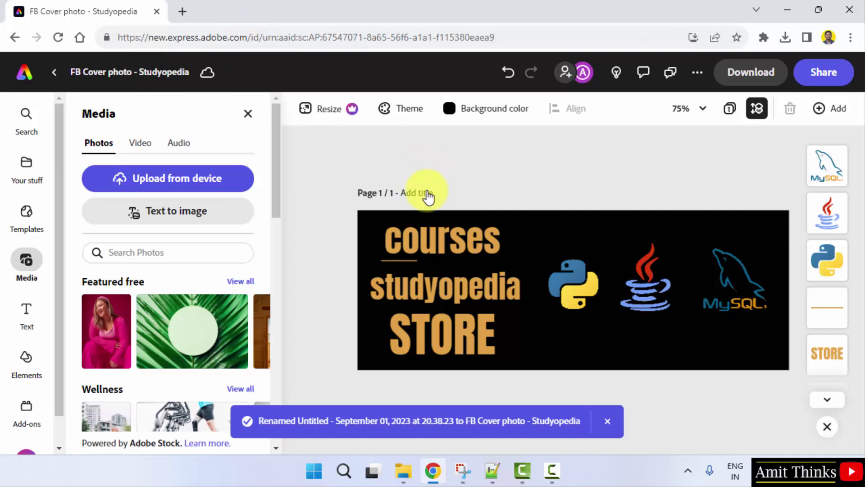
- Download the cover as FB Cover photo.png (40.4 KB), view it in Photos, then close the viewer
click(751, 80)
click(713, 217)
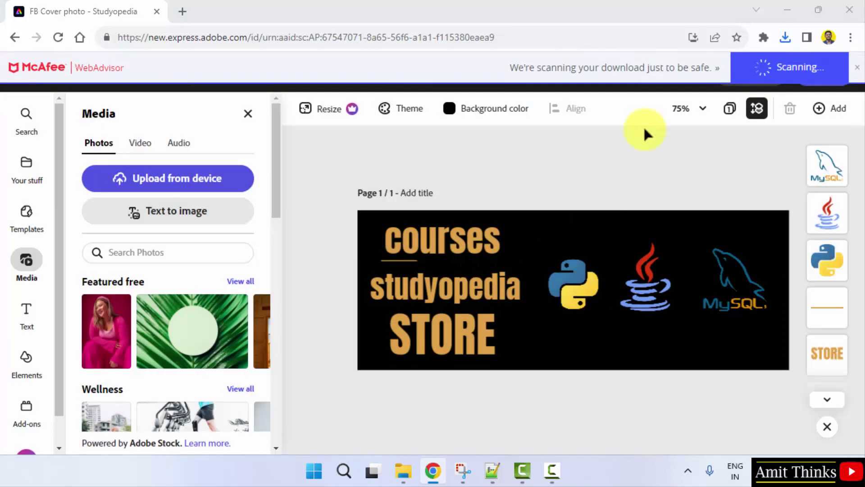
click(785, 39)
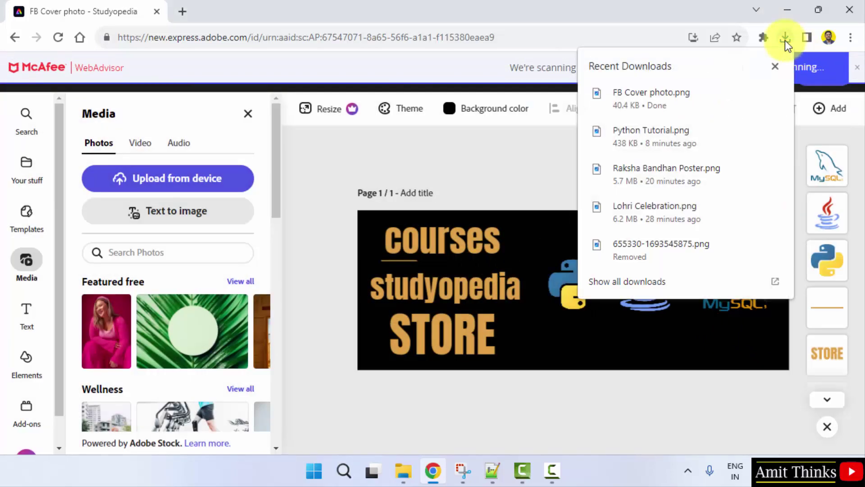
right_click(709, 98)
click(692, 109)
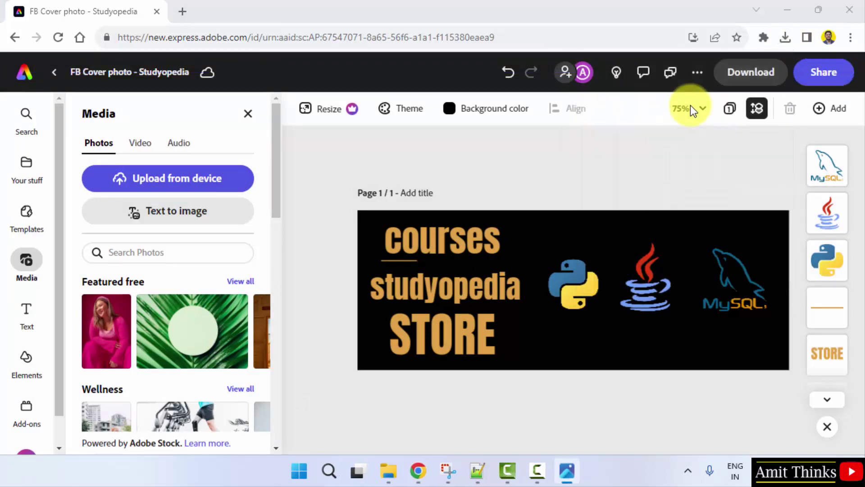
scroll(488, 244, up, 1)
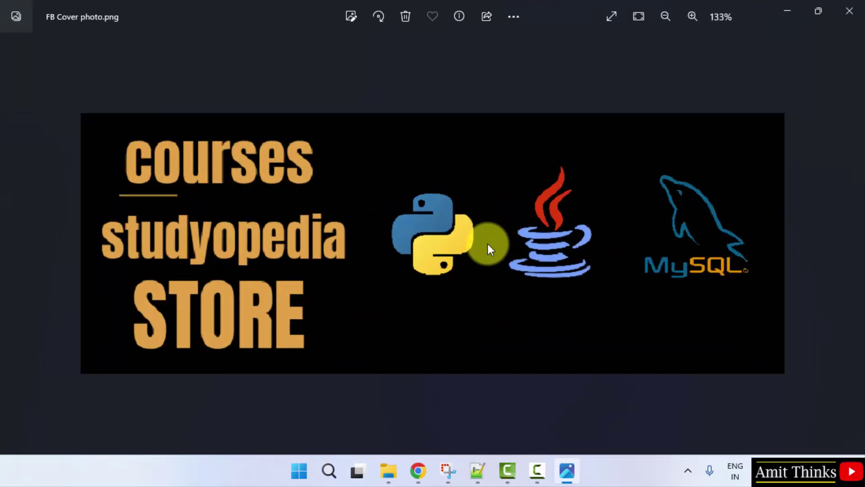
scroll(488, 244, down, 1)
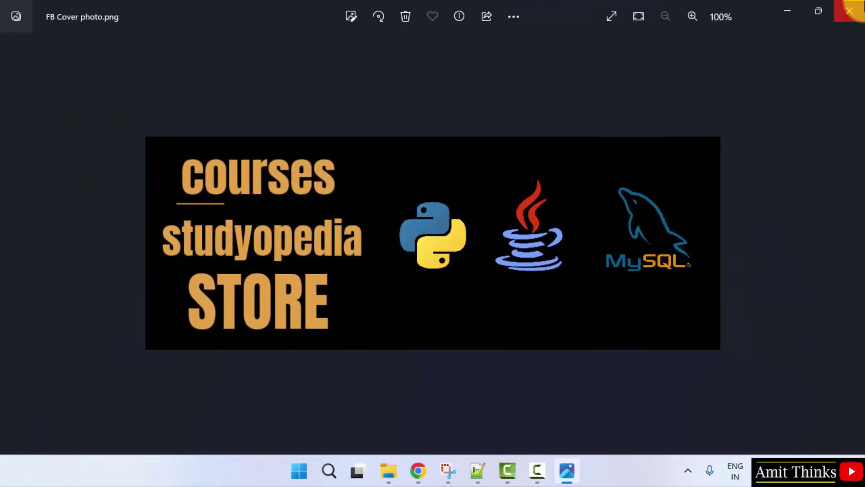
click(850, 11)
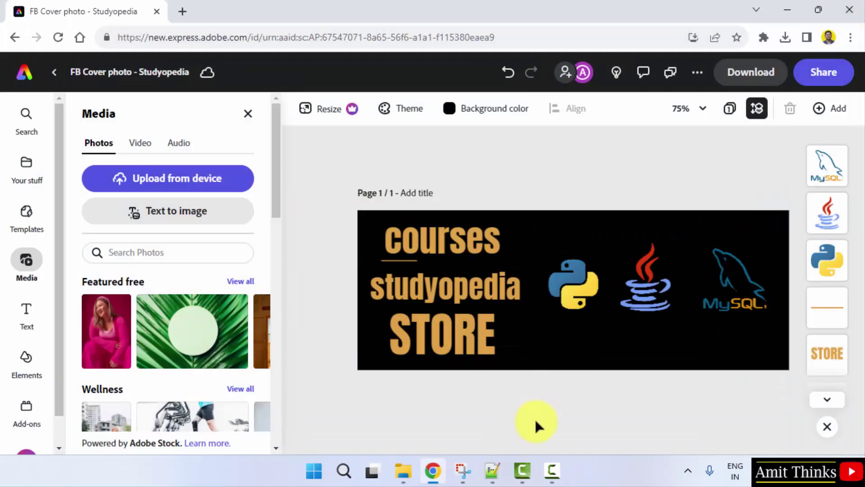